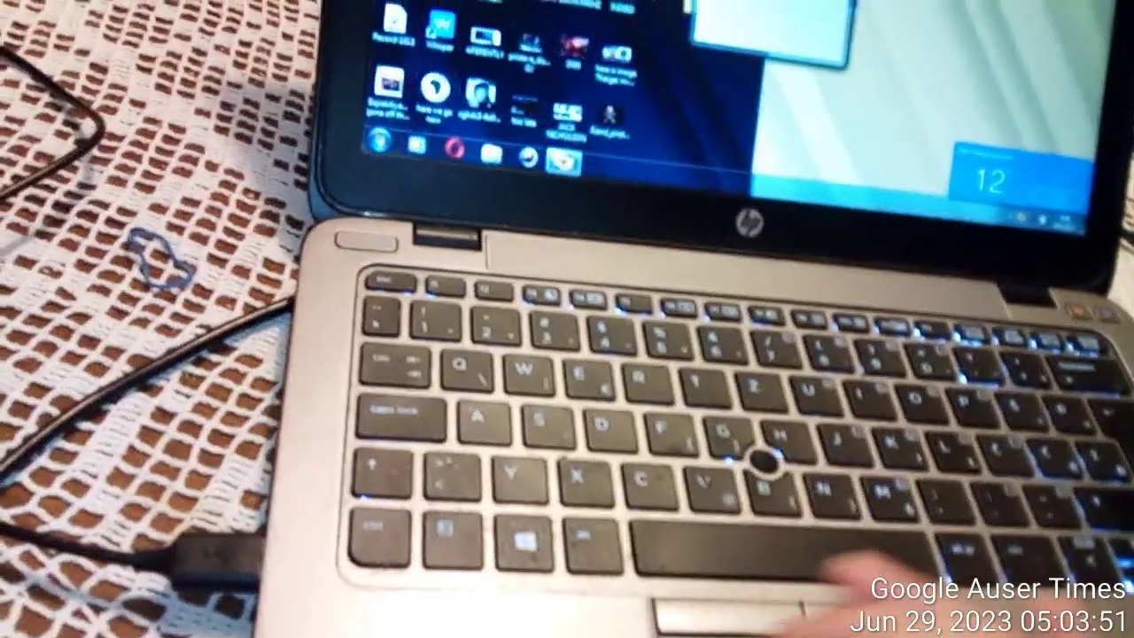
# Step: Bring up the Start menu to reach Windows Explorer and the Libraries
pyautogui.press('super')
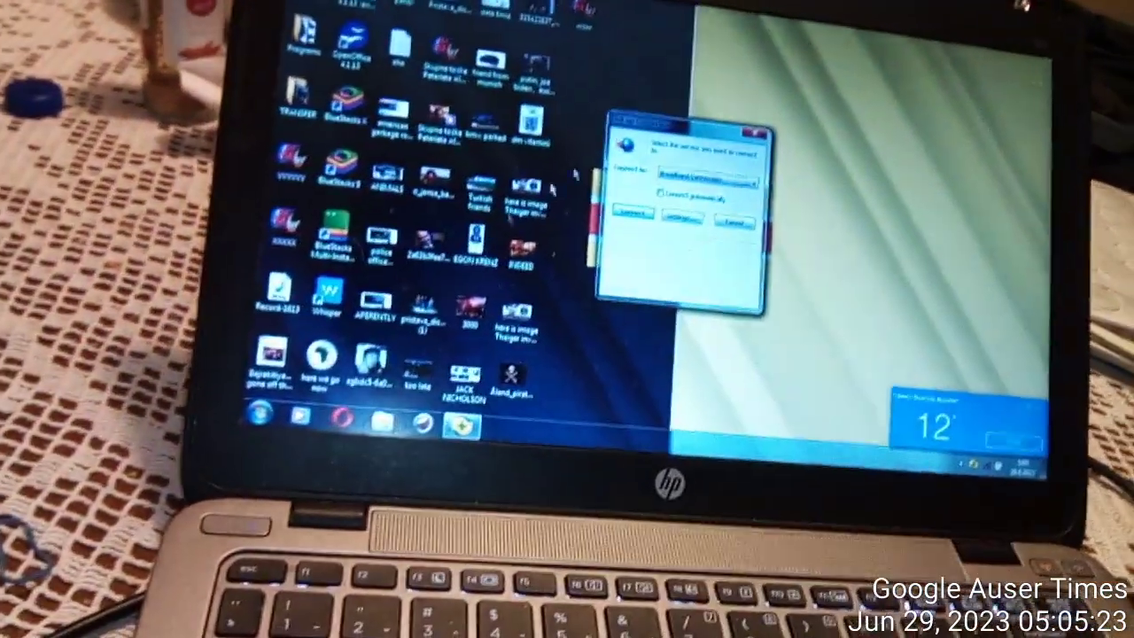
pyautogui.press('super')
pyautogui.press('super')
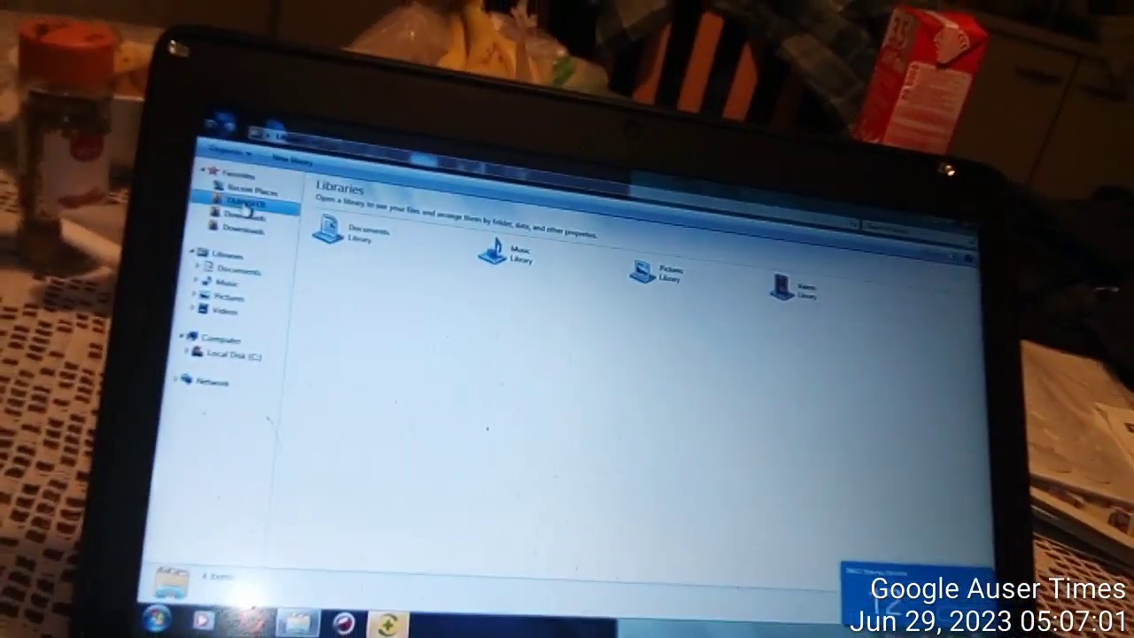
# Step: Open the TRANSFER favorite, play the first video clip, then close it
pyautogui.click(252, 193)
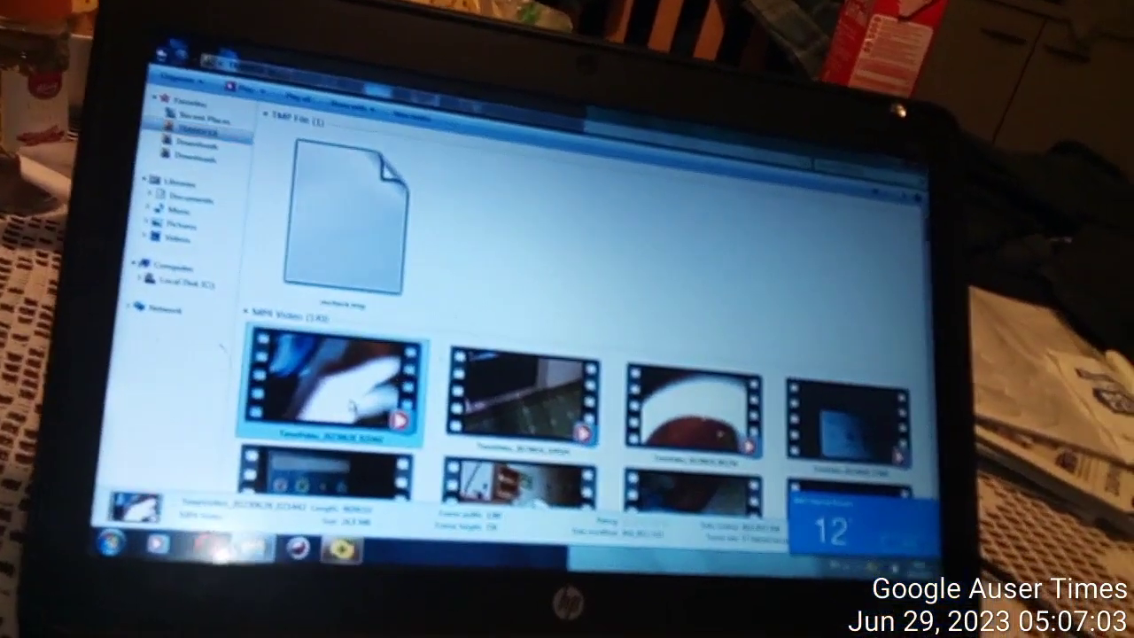
pyautogui.rightClick(386, 413)
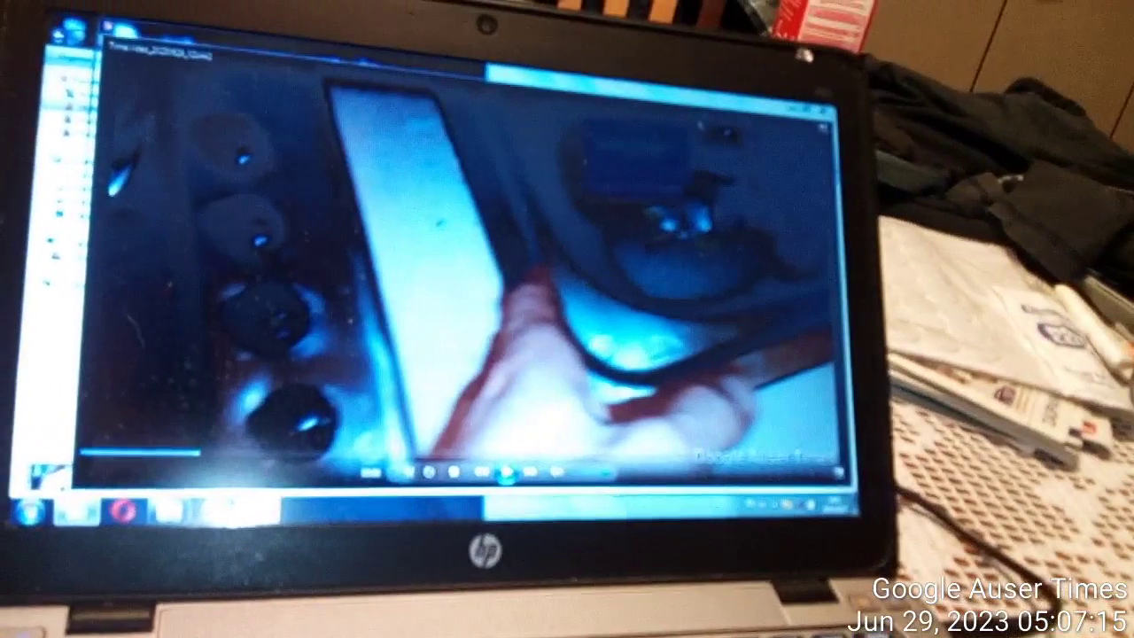
pyautogui.hotkey('alt', 'F4')
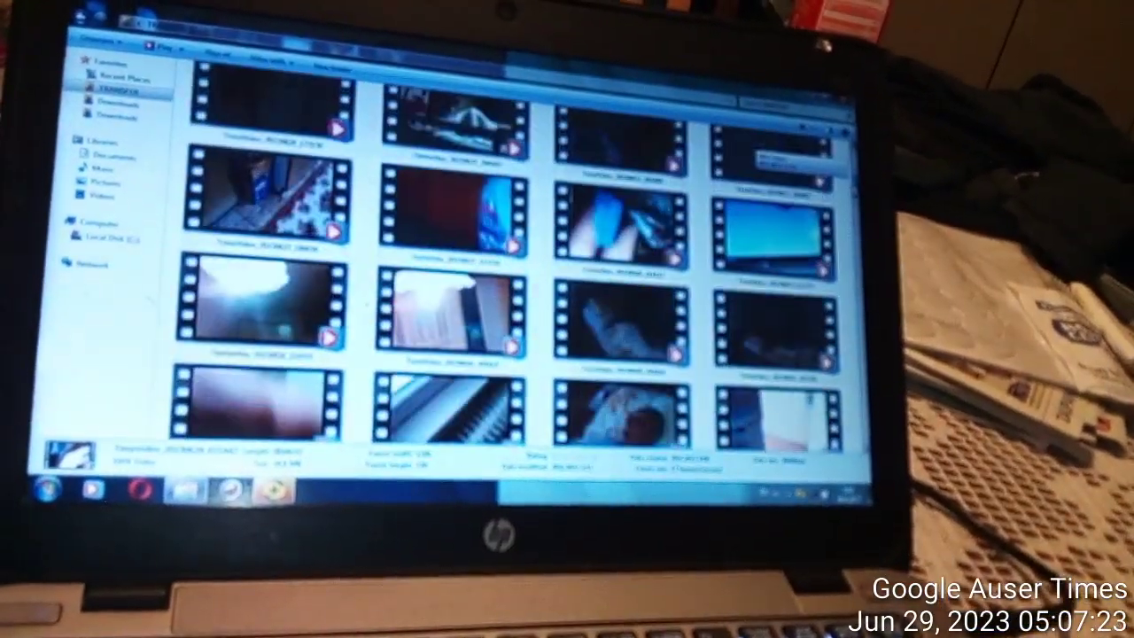
pyautogui.scroll(-5, 514, 266)
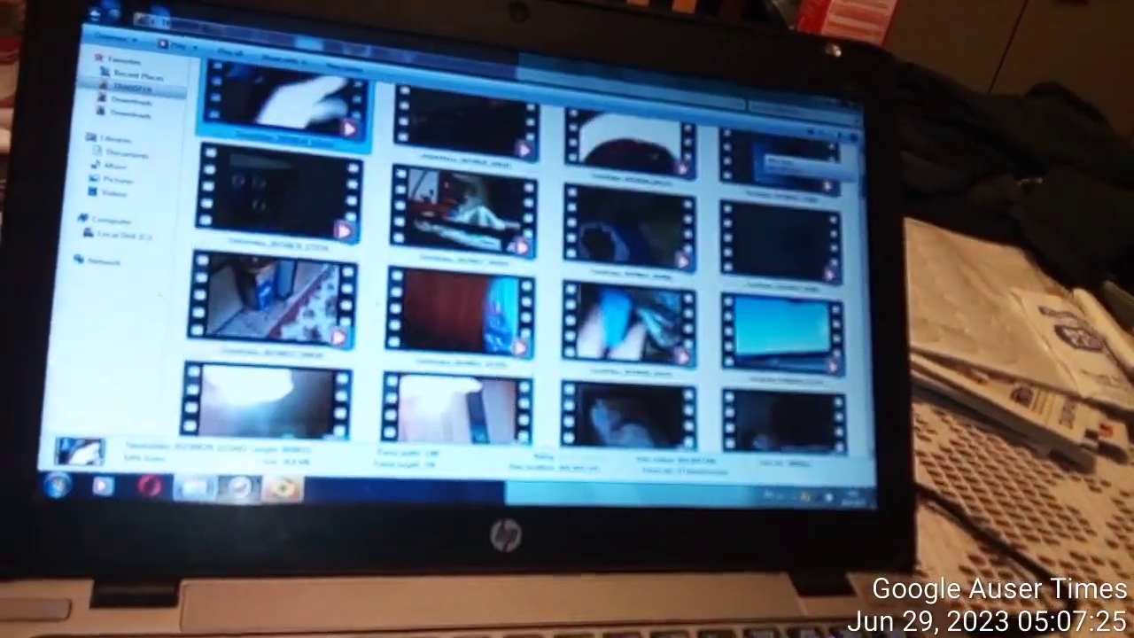
pyautogui.scroll(-5, 513, 266)
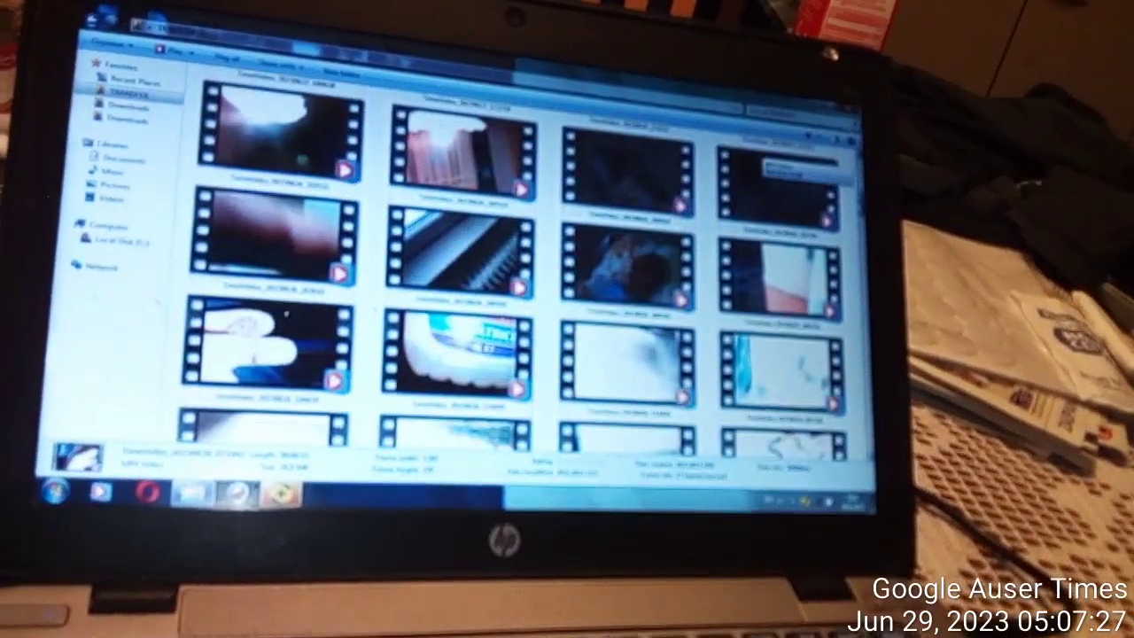
pyautogui.scroll(3, 513, 266)
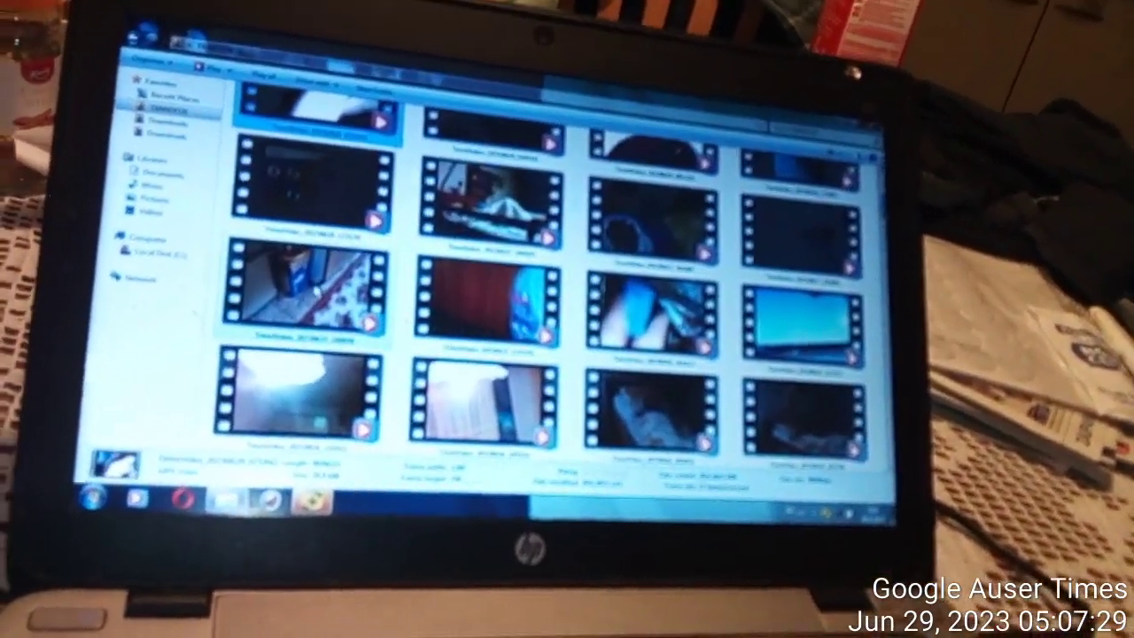
# Step: Play the third-row, first-column video clip in the TRANSFER folder
pyautogui.click(310, 292)
pyautogui.rightClick(315, 292)
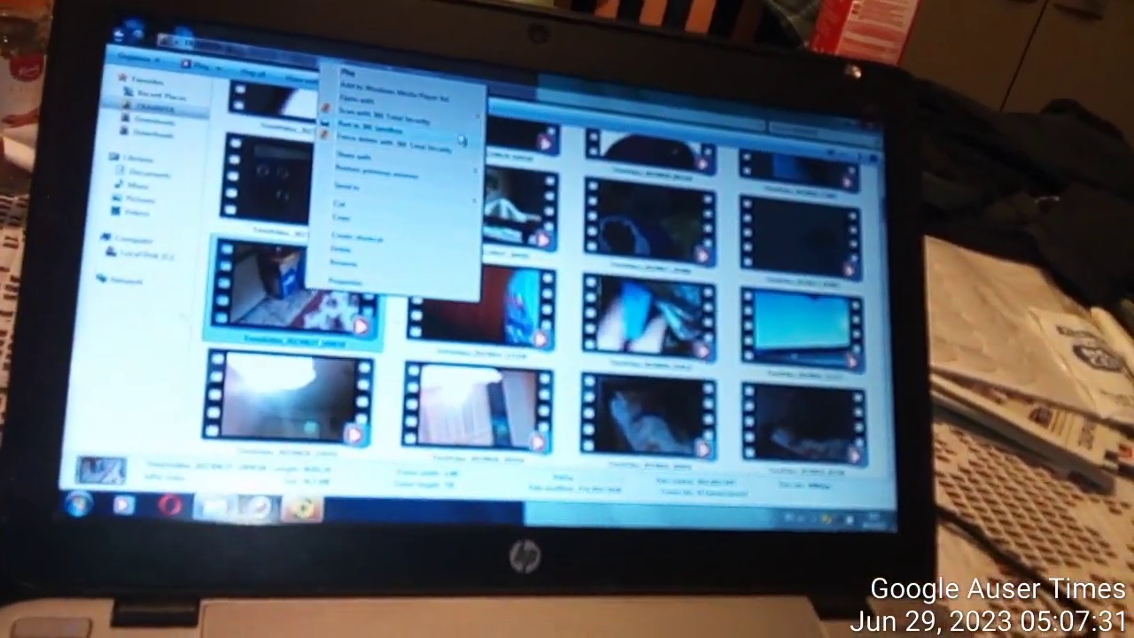
pyautogui.click(530, 167)
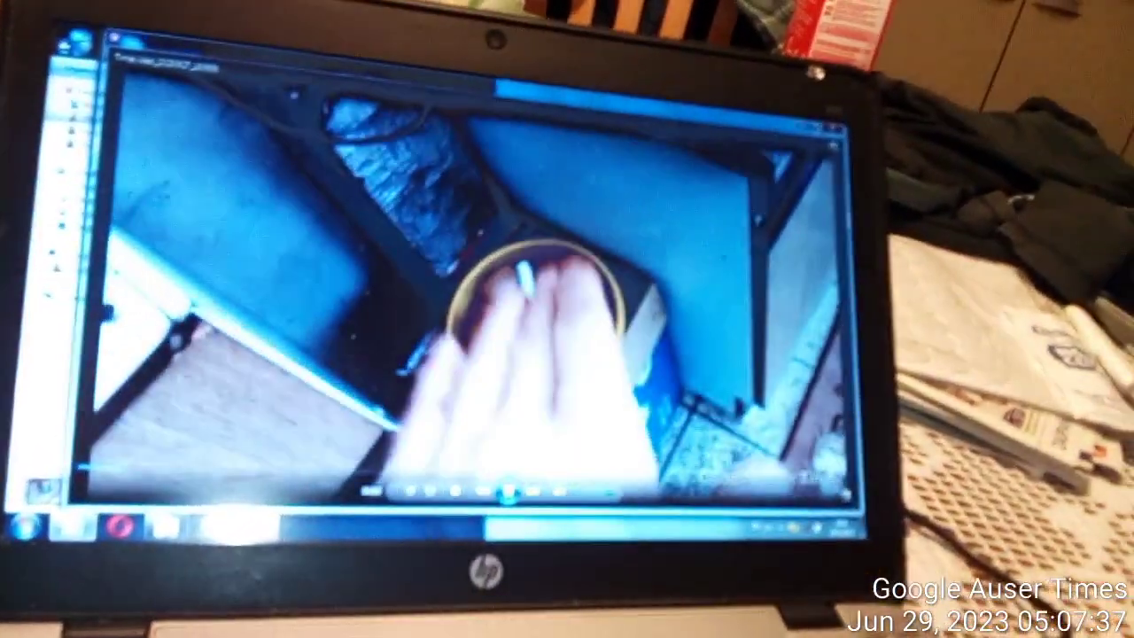
# Step: Close the video player and open the Volume Mixer from the tray speaker icon
pyautogui.hotkey('alt', 'F4')
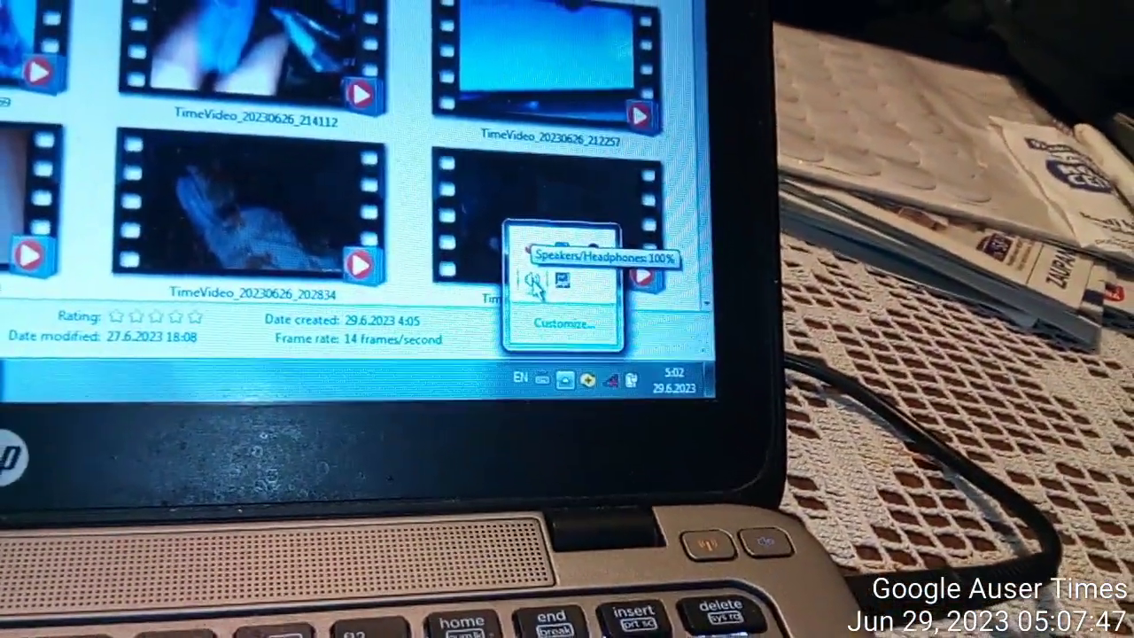
pyautogui.click(557, 266)
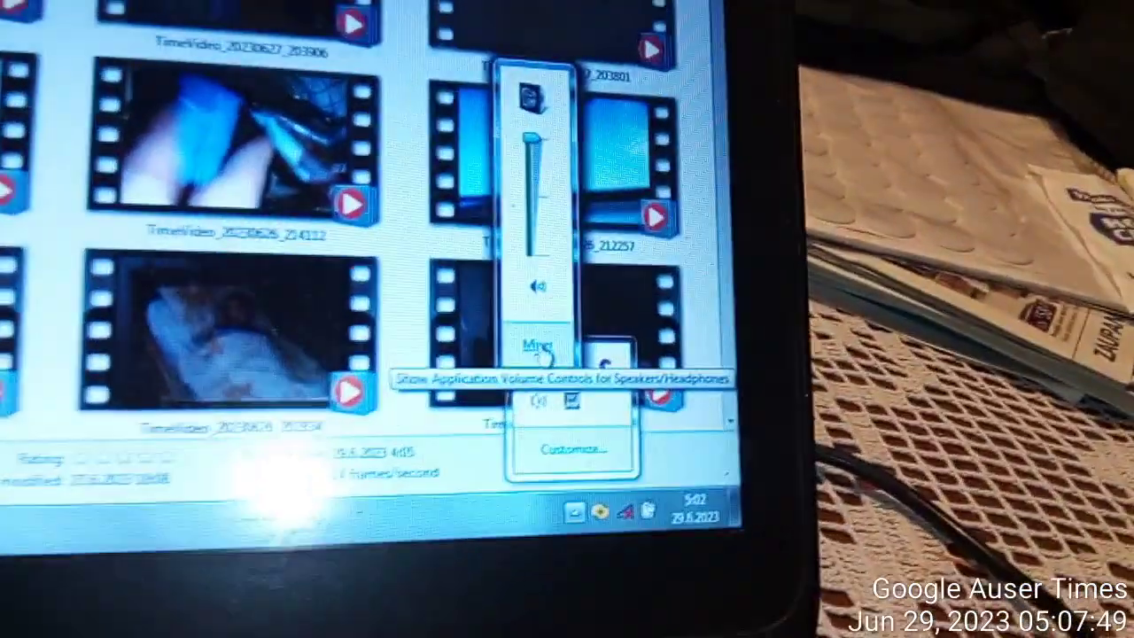
pyautogui.click(525, 225)
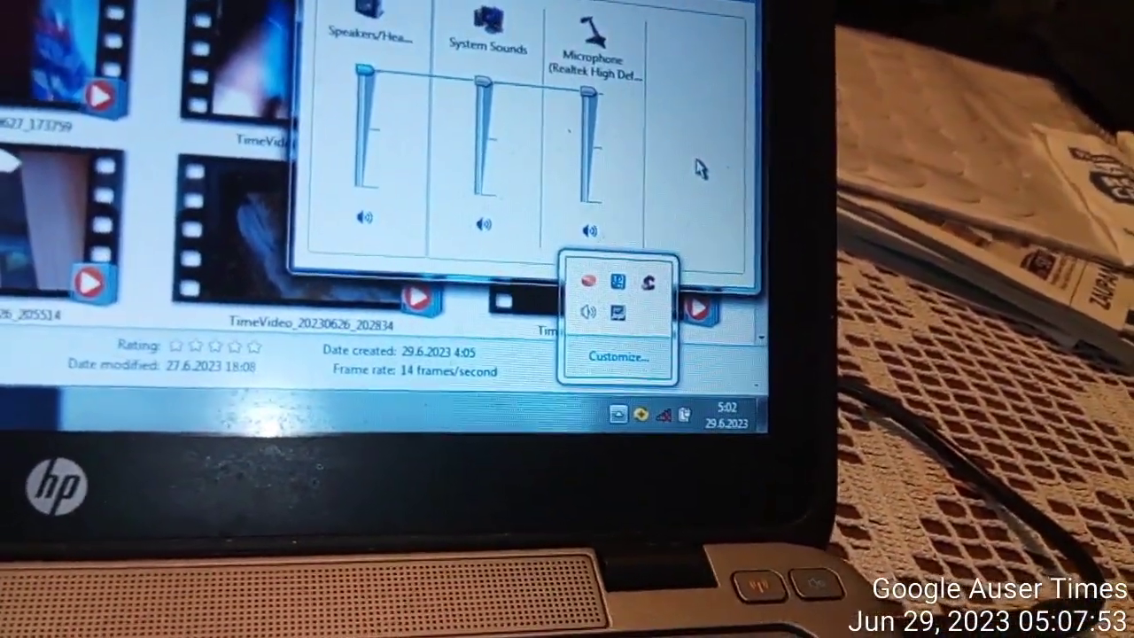
pyautogui.click(699, 171)
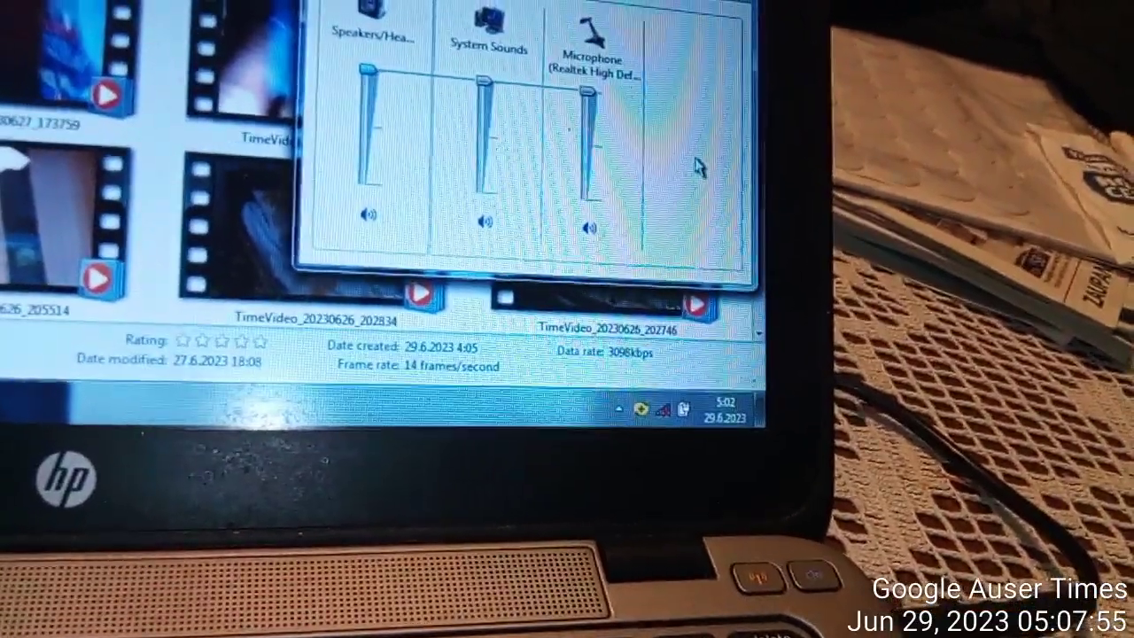
# Step: Mute and unmute the microphone, then close and reopen the Volume Mixer
pyautogui.click(588, 226)
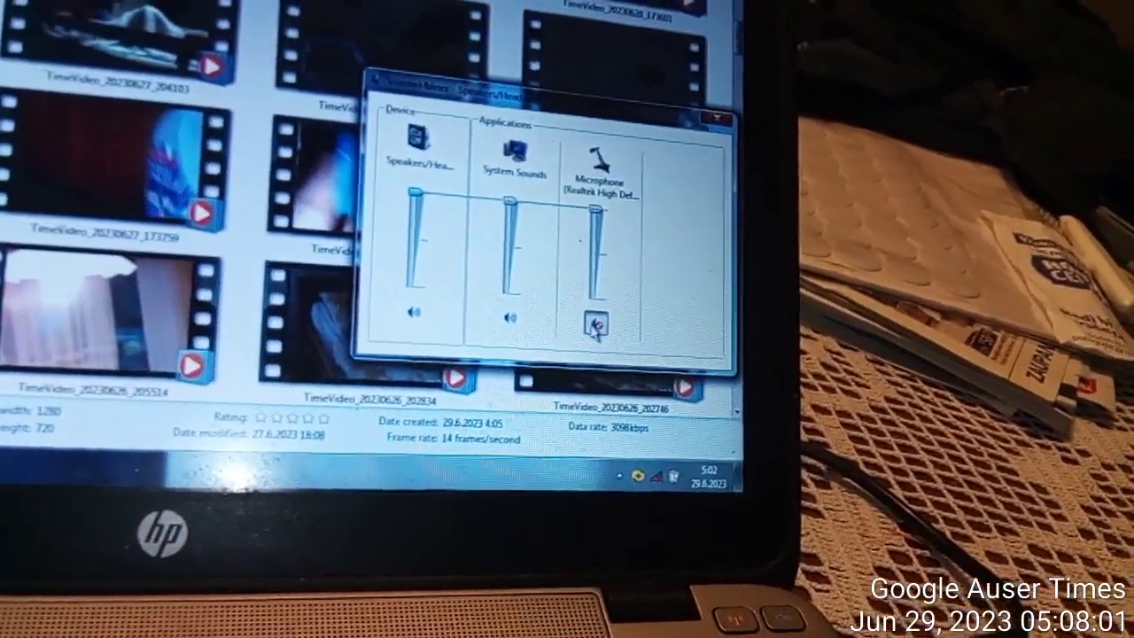
pyautogui.click(595, 326)
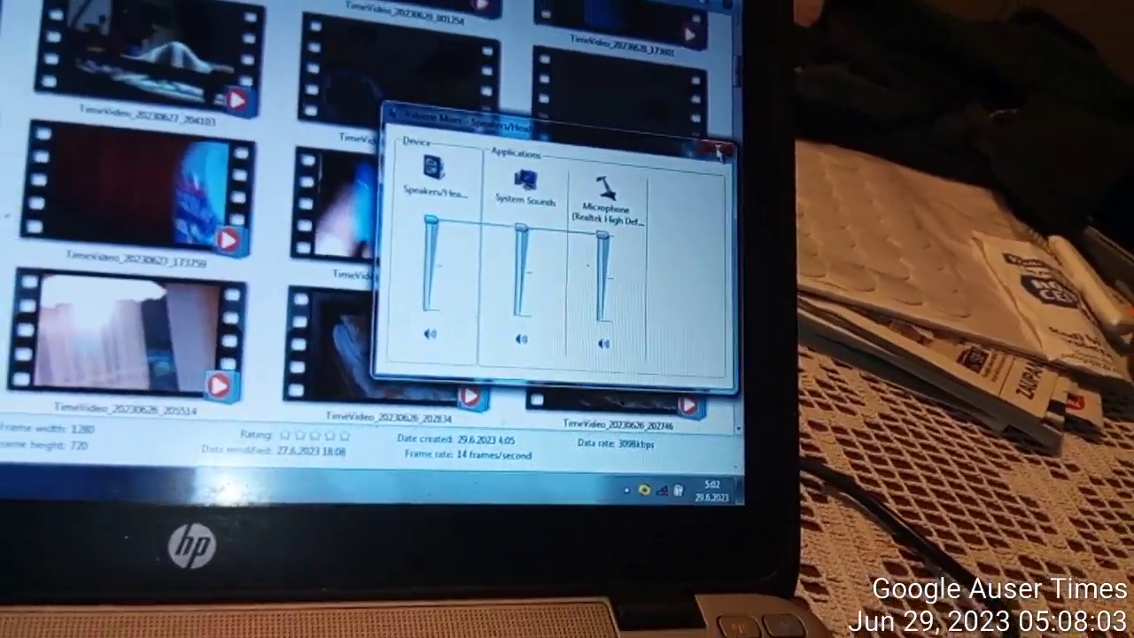
pyautogui.click(719, 151)
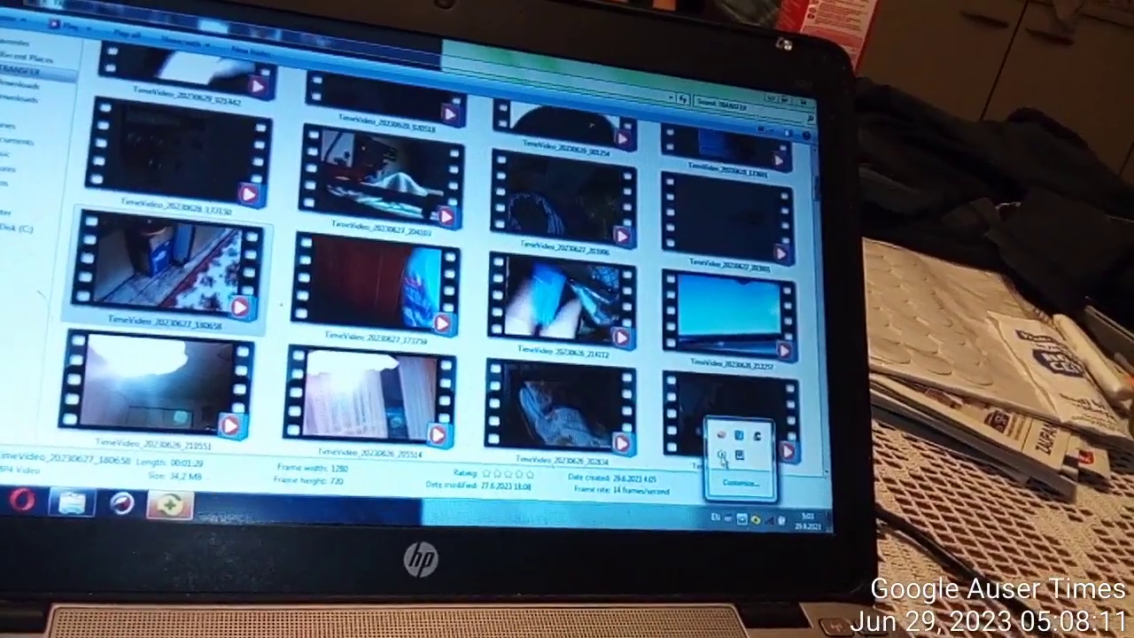
pyautogui.click(721, 456)
pyautogui.click(722, 443)
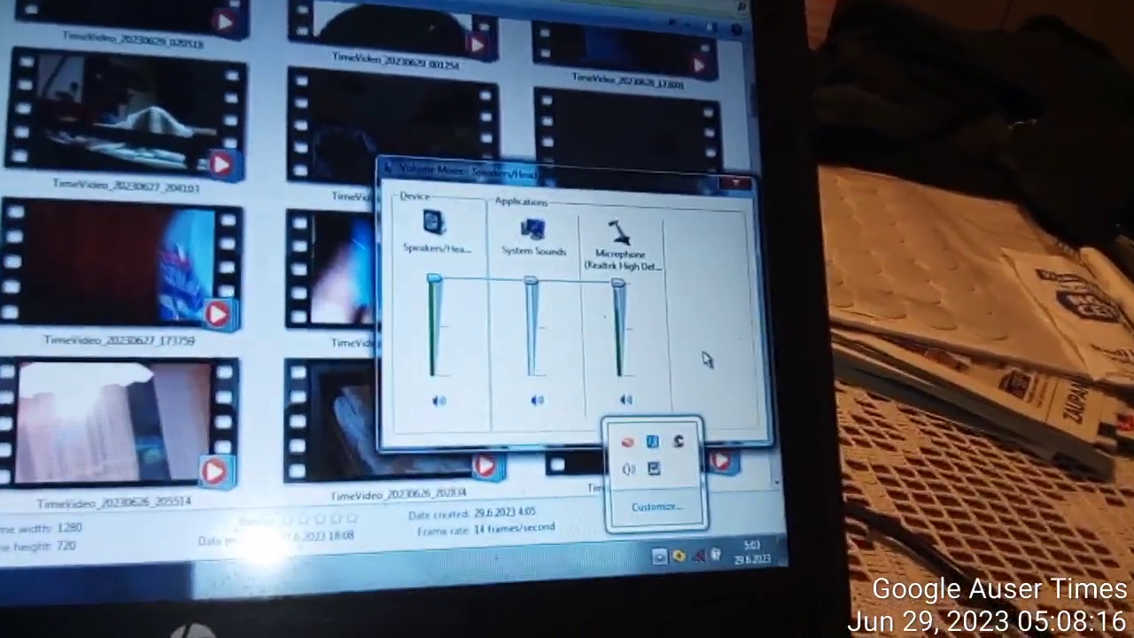
pyautogui.click(706, 359)
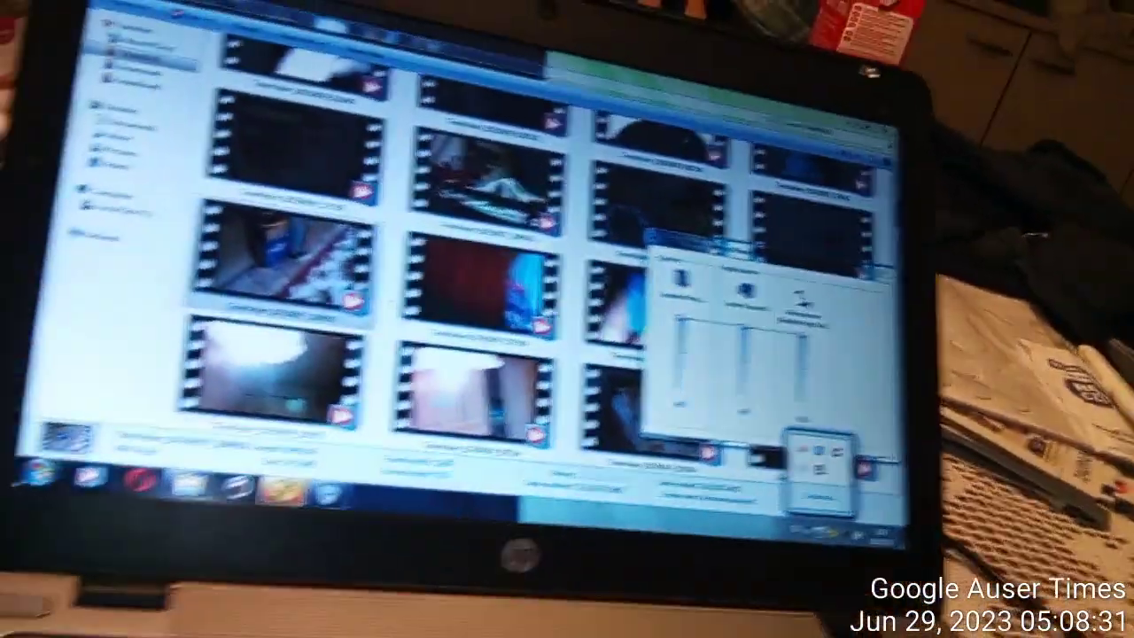
# Step: Bring up the Start menu to search for CrystalDiskInfo
pyautogui.press('super')
pyautogui.write('cam')
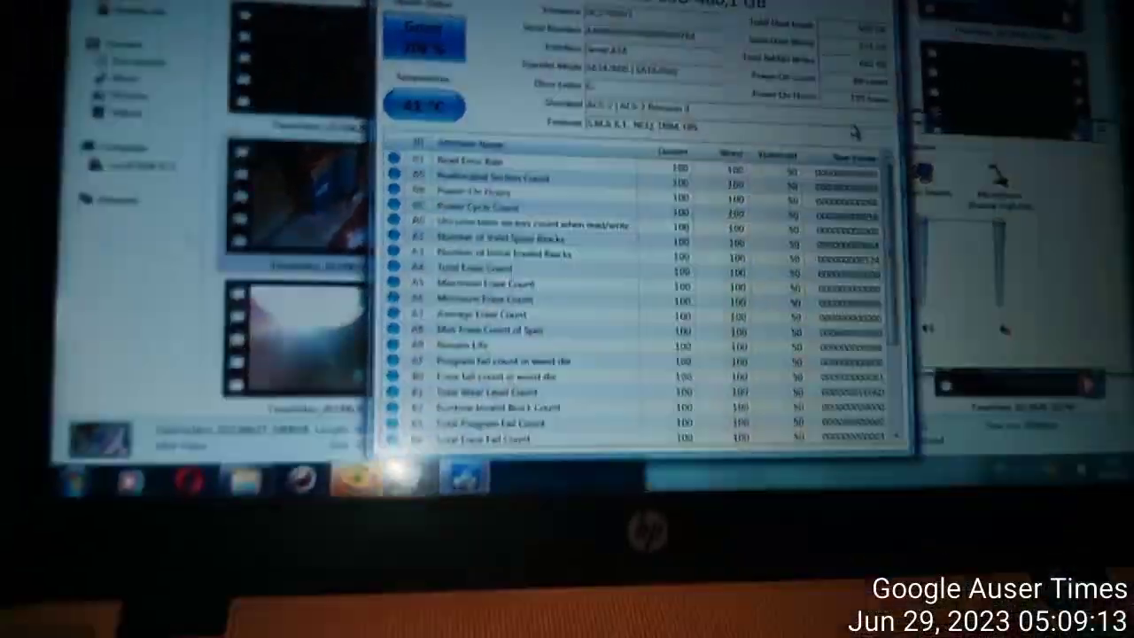
pyautogui.scroll(-2, 853, 95)
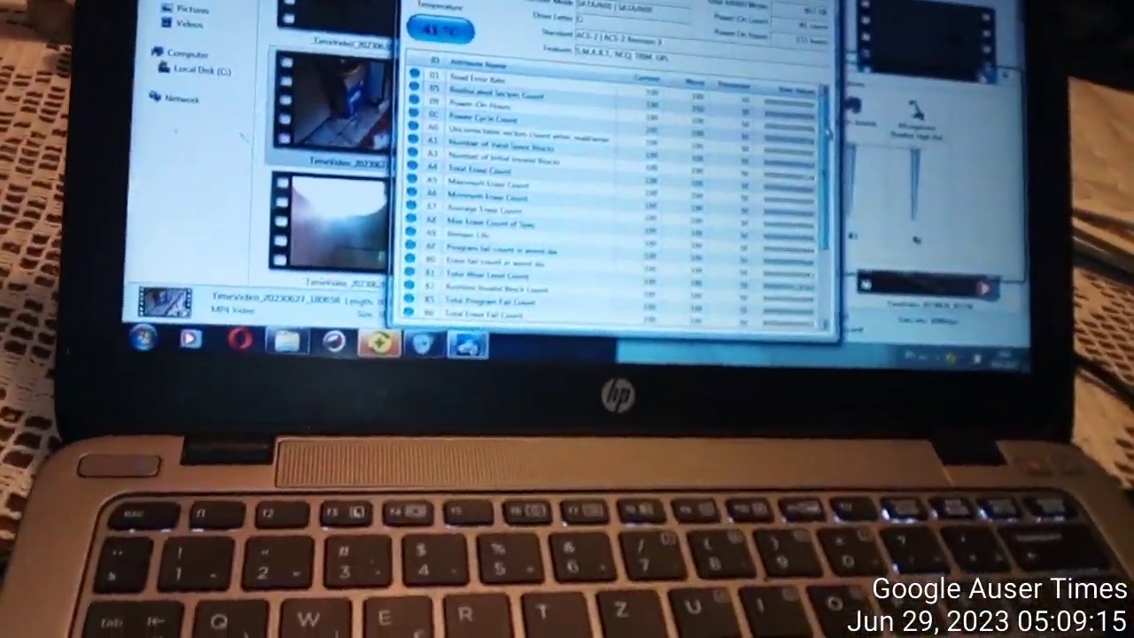
pyautogui.scroll(-2, 620, 186)
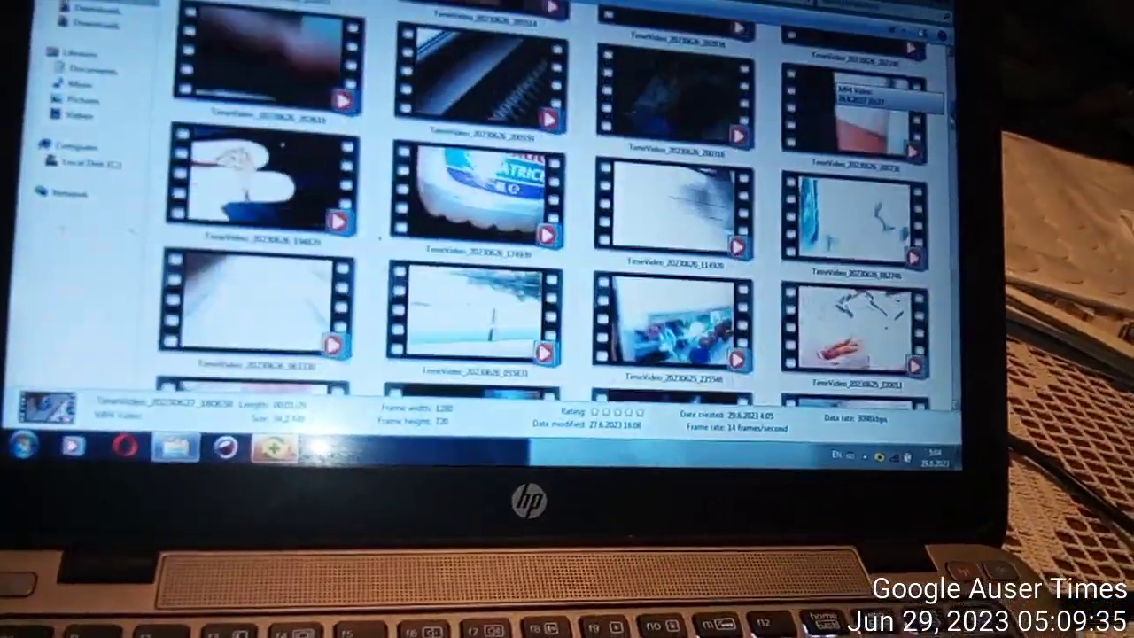
pyautogui.scroll(-2, 540, 212)
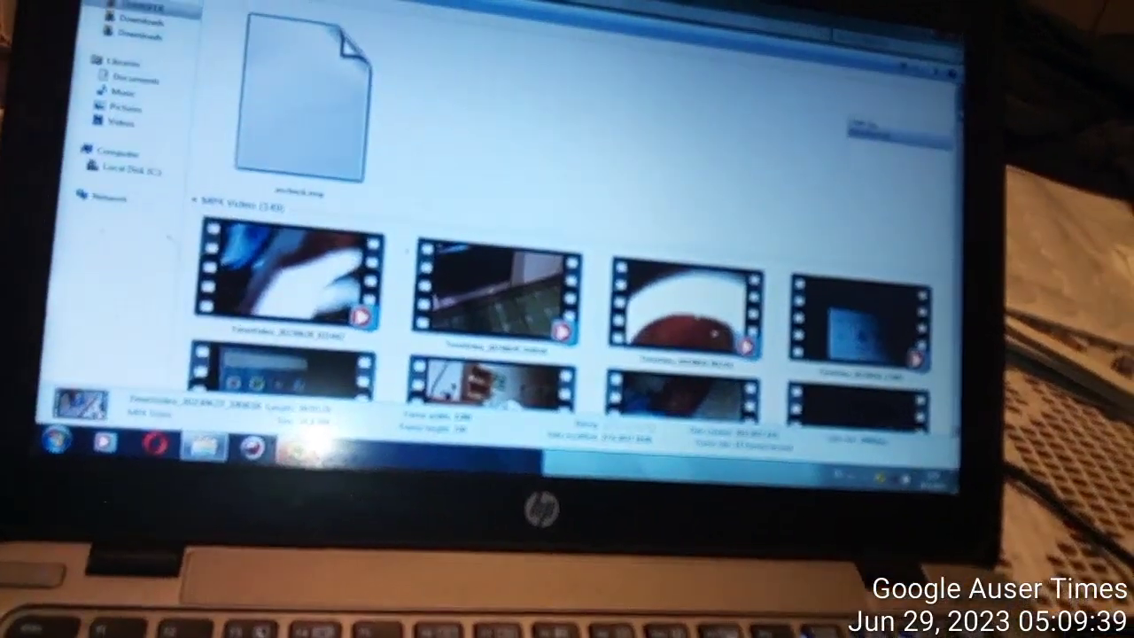
pyautogui.scroll(-3, 540, 265)
pyautogui.scroll(-2, 540, 213)
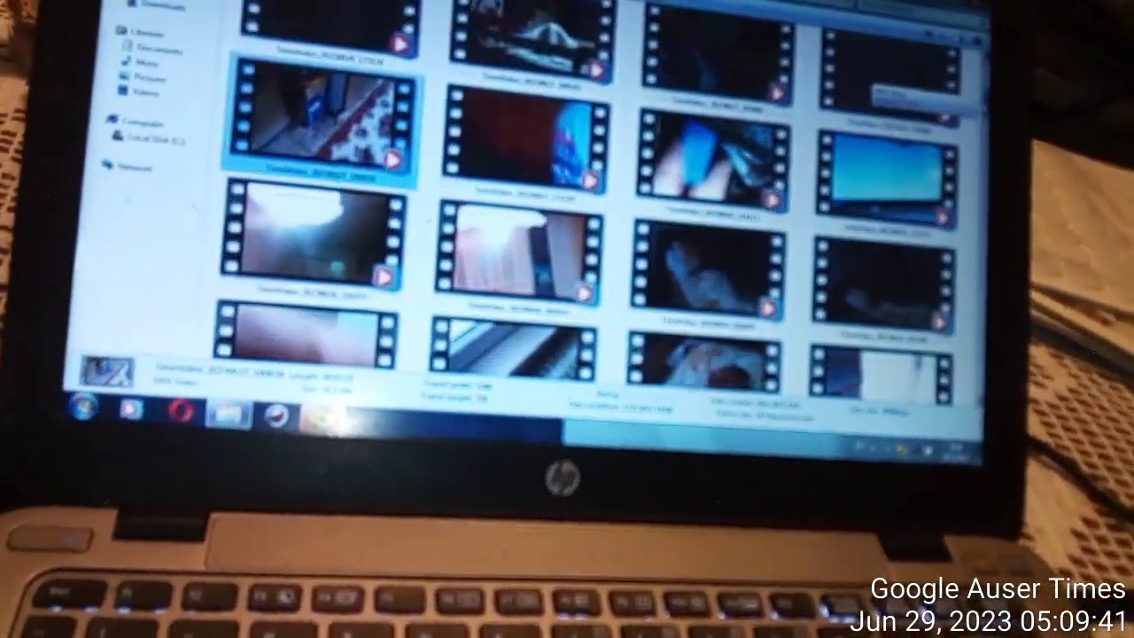
pyautogui.scroll(-2, 540, 213)
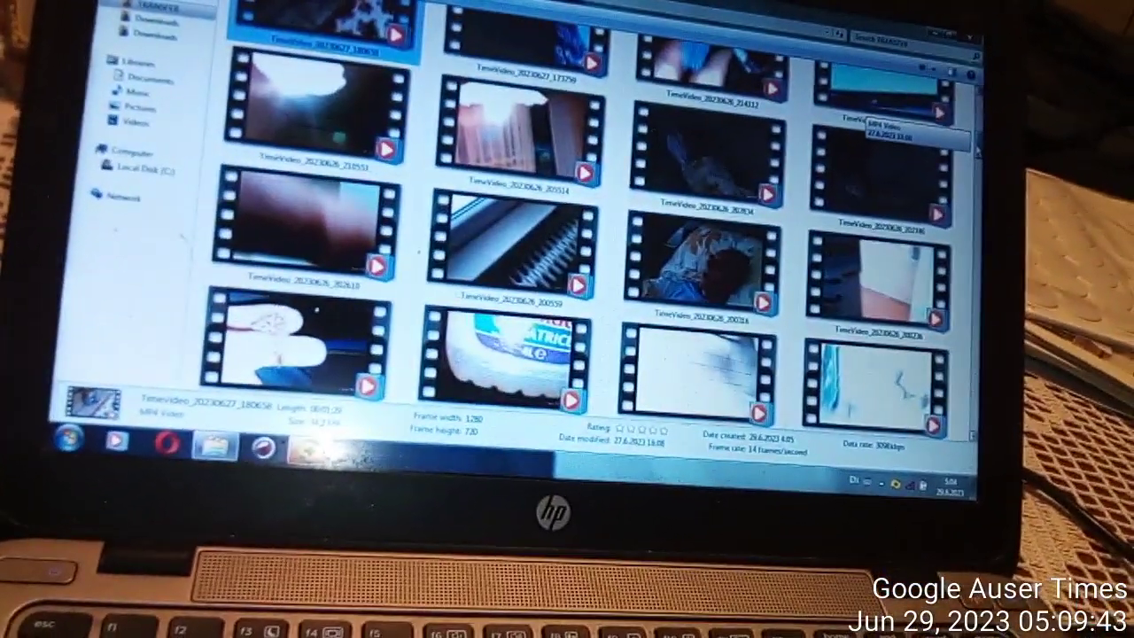